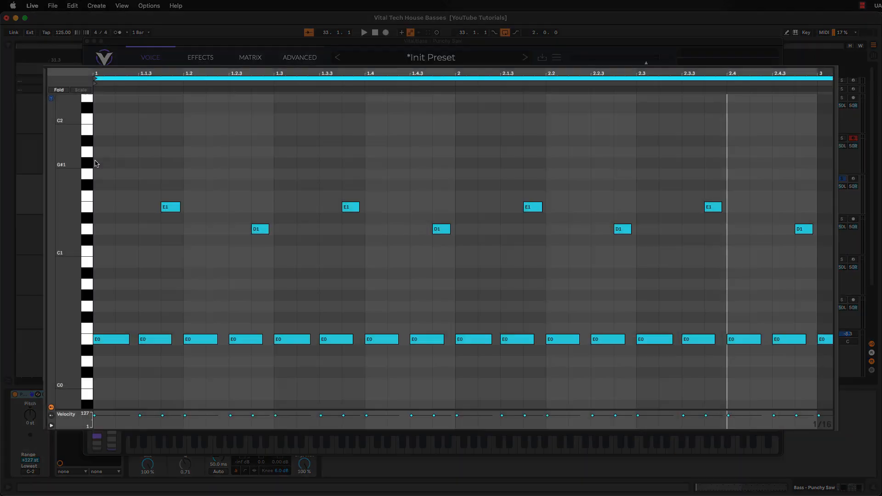
Step: Set the Punchy Saw synth's polyphony to 1 voice and add a moderate amount of glide
key("space")
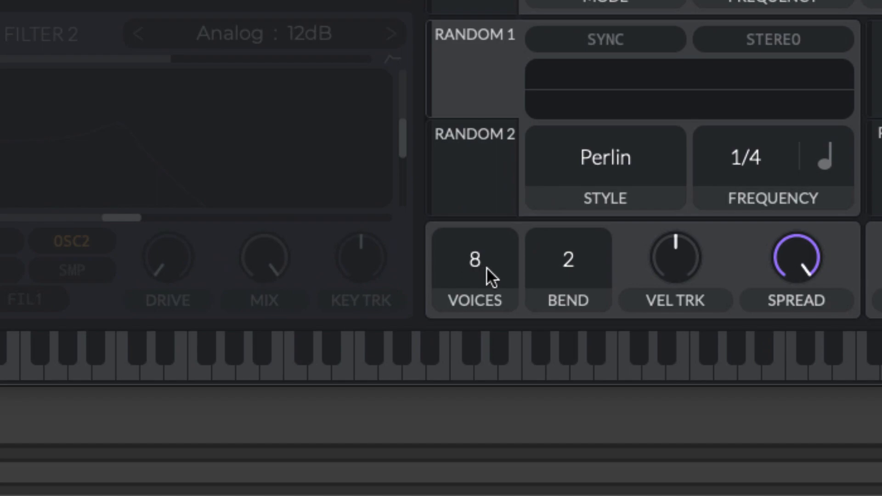
scroll(506, 412, "down", 7)
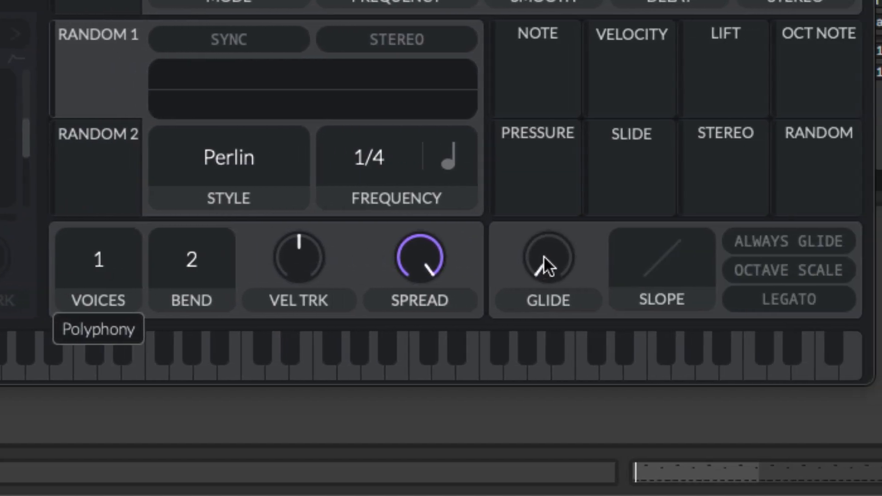
left_click_drag(547, 260, 547, 178)
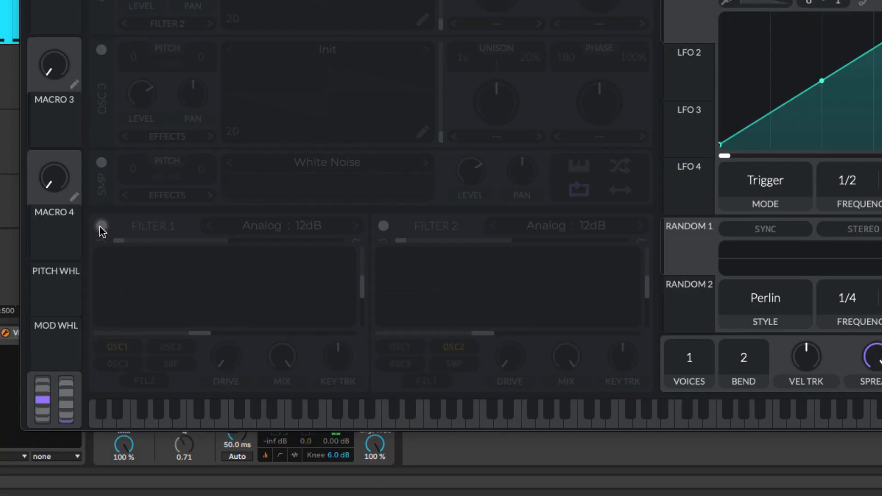
Step: Enable Filter 1 as Analog 24dB, lower its resonance to about 4%, and bring its cutoff down
left_click(101, 226)
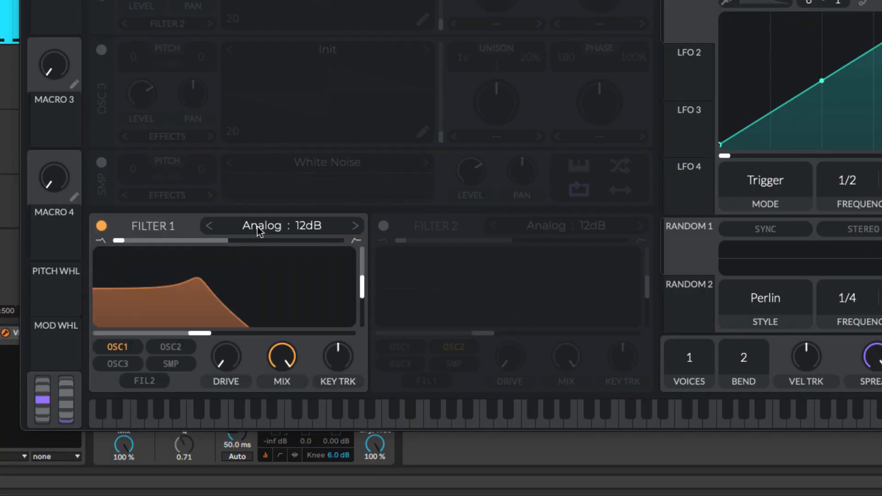
left_click(276, 229)
left_click(529, 250)
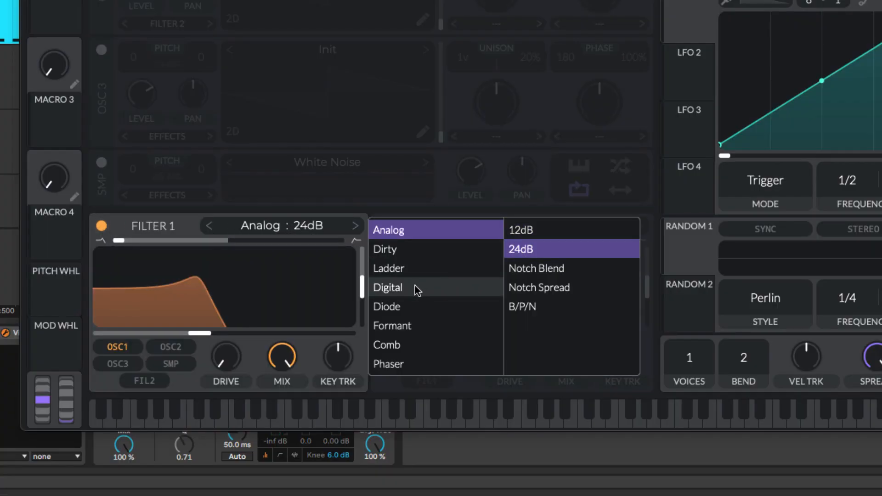
left_click_drag(363, 290, 362, 324)
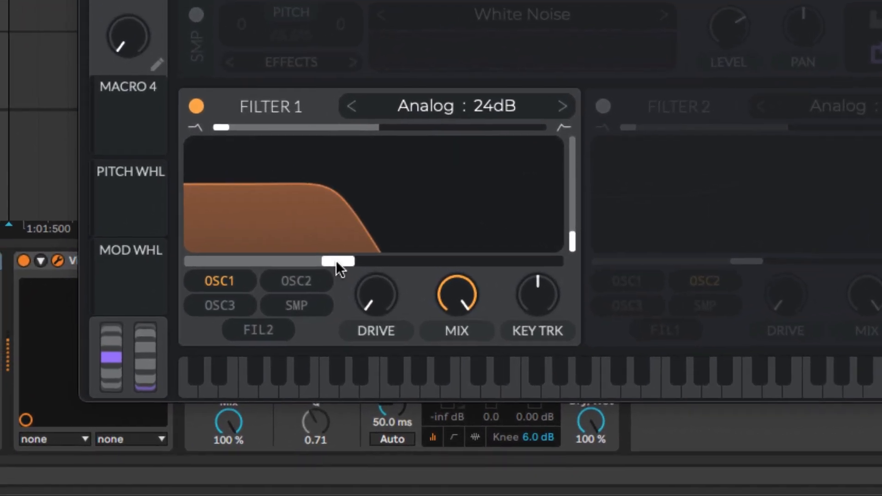
left_click_drag(222, 320, 194, 320)
left_click_drag(311, 255, 242, 258)
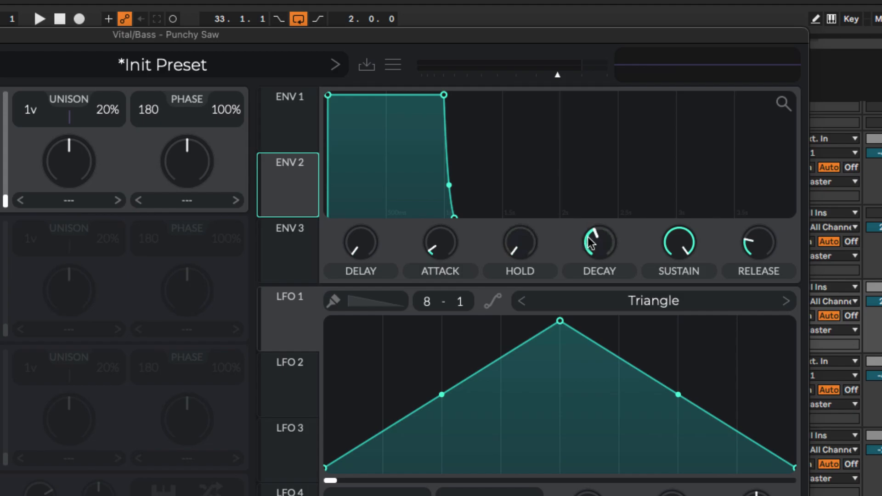
Step: Give Envelope 2 minimal decay and sustain with a longer release, and route it to the Filter 1 cutoff at a reduced amount
left_click_drag(590, 242, 661, 301)
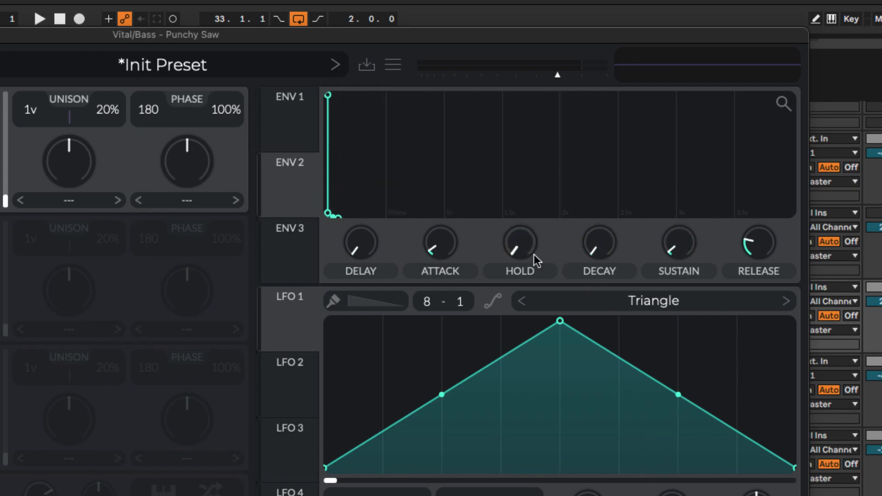
left_click_drag(763, 245, 773, 205)
left_click_drag(299, 179, 208, 404)
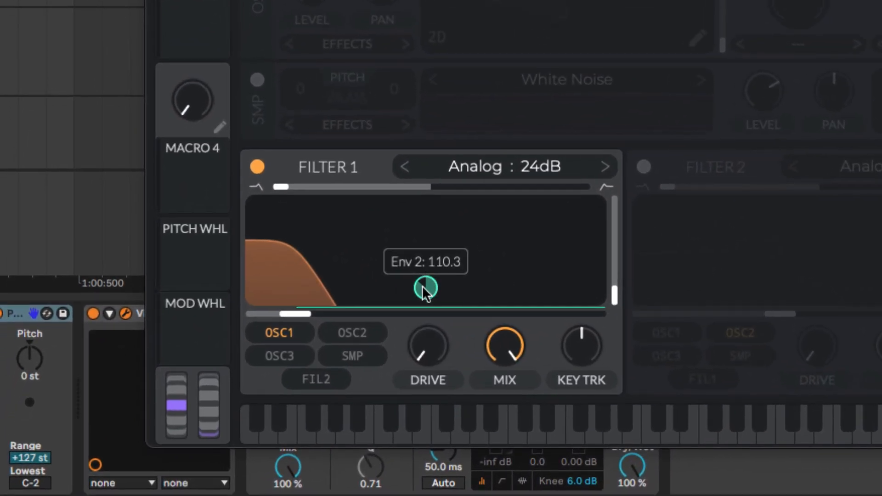
left_click_drag(422, 288, 421, 330)
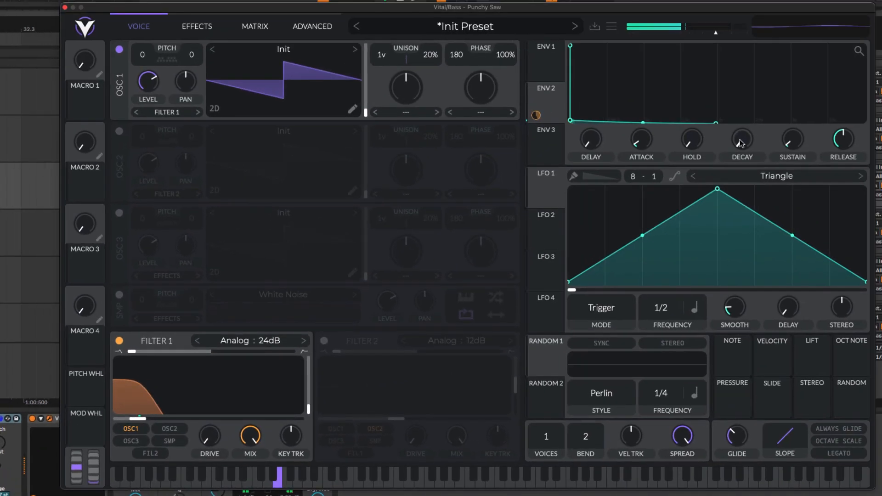
Step: Raise Envelope 2's decay slightly and its sustain to a bit under half for a plucky filter sweep
left_click_drag(740, 138, 742, 113)
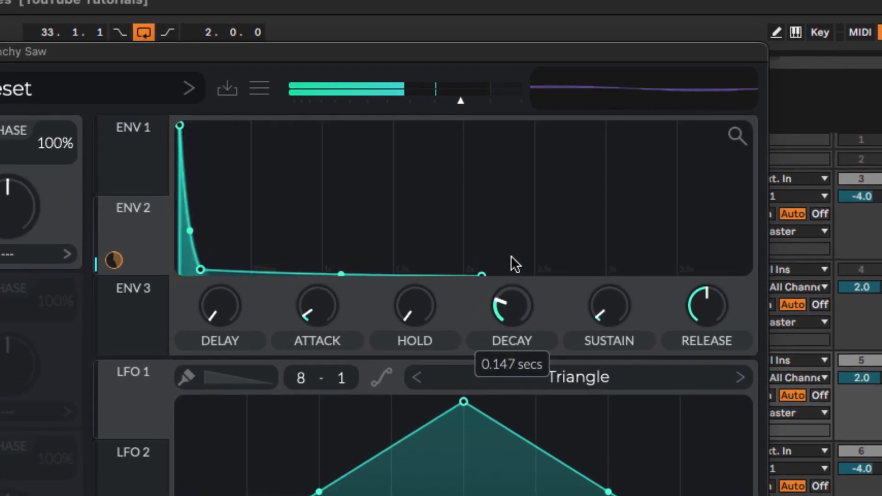
left_click_drag(511, 256, 511, 255)
left_click_drag(600, 301, 610, 237)
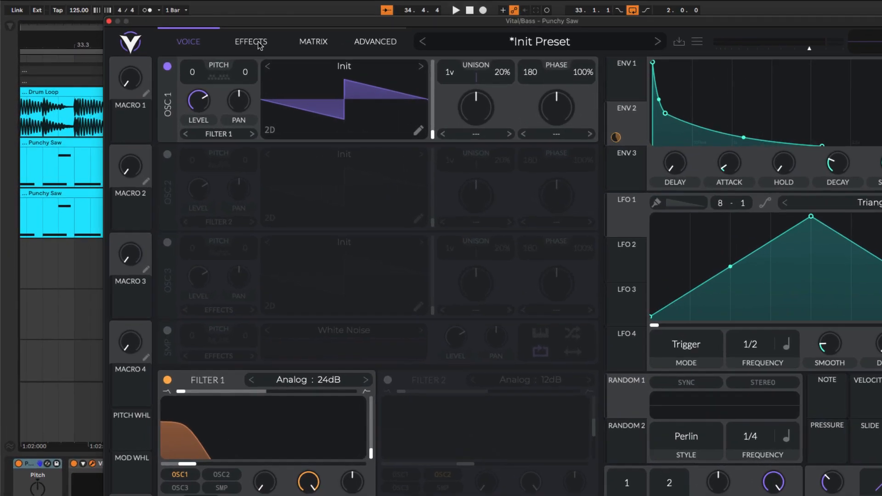
Step: Add Soft Clip distortion to the Punchy Saw, with its mix at about half and its drive slightly reduced
left_click(207, 60)
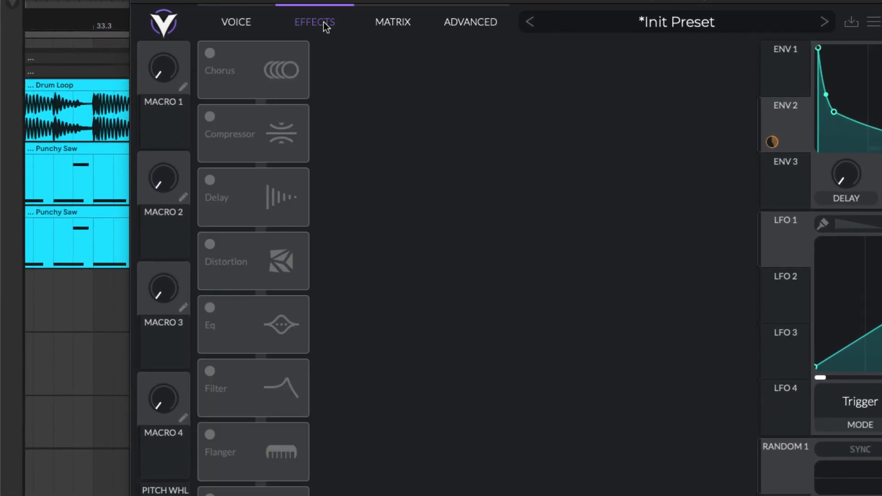
left_click(210, 244)
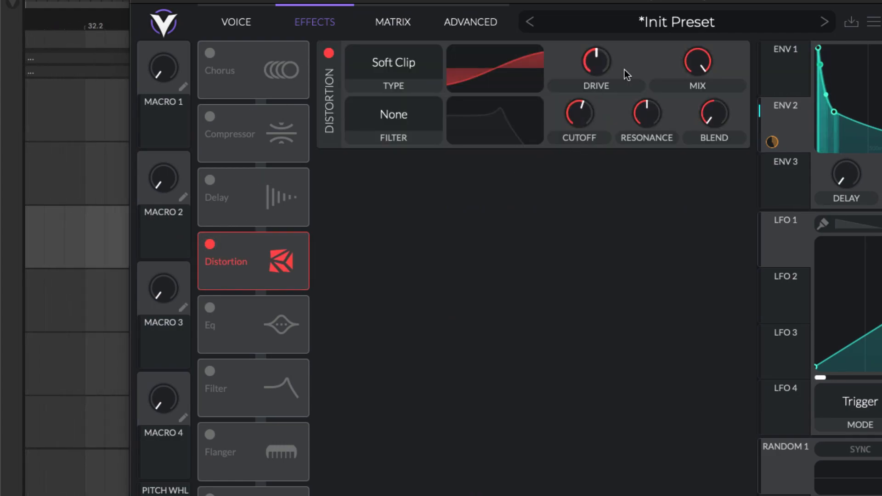
left_click_drag(690, 85, 687, 121)
scroll(602, 61, "down", 3)
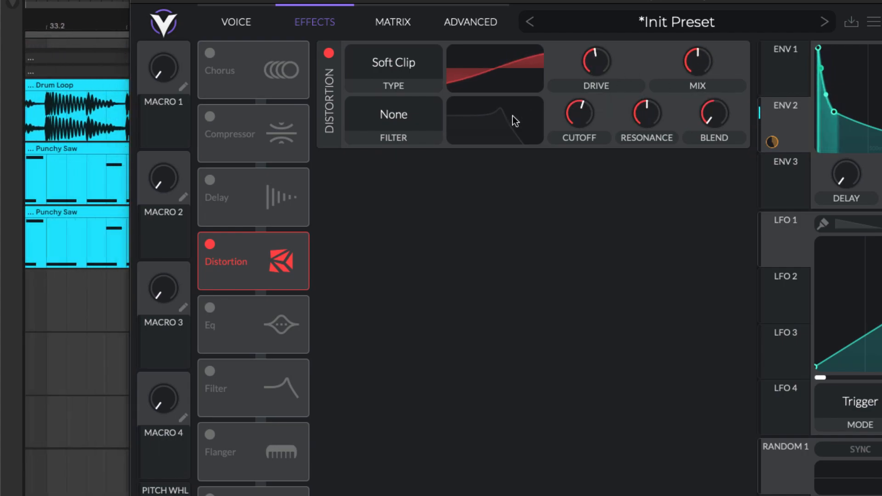
Step: Add the EQ effect and cut its middle band gently at about 59 semitones, fine-tuning the resonance
left_click(211, 308)
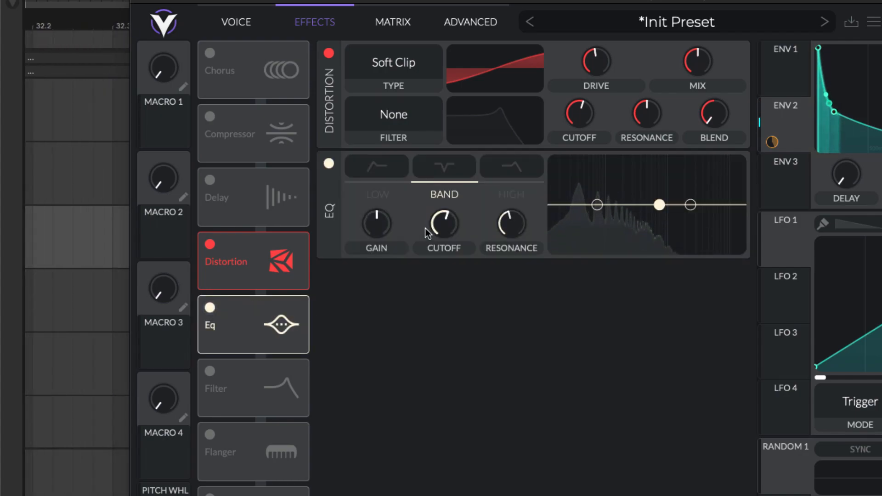
left_click_drag(659, 207, 624, 212)
left_click_drag(513, 227, 509, 221)
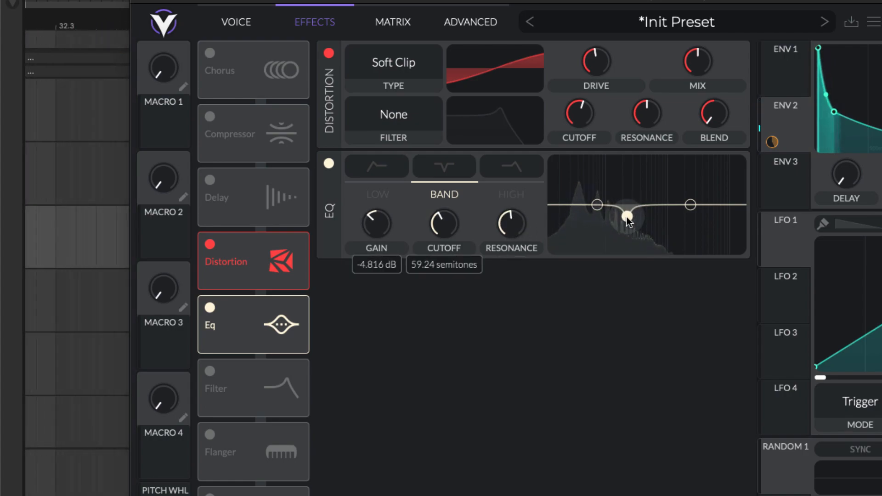
left_click_drag(626, 214, 626, 214)
left_click_drag(509, 225, 509, 222)
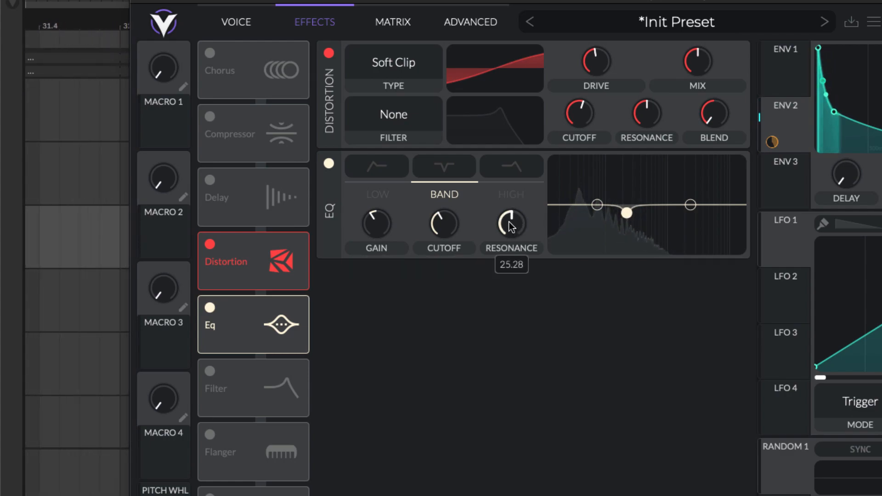
Step: Add the Analog 12dB filter effect with resonance at about 9% and adjust its cutoff
left_click(210, 372)
left_click_drag(748, 334, 744, 353)
left_click_drag(624, 363, 638, 365)
left_click_drag(744, 350, 743, 353)
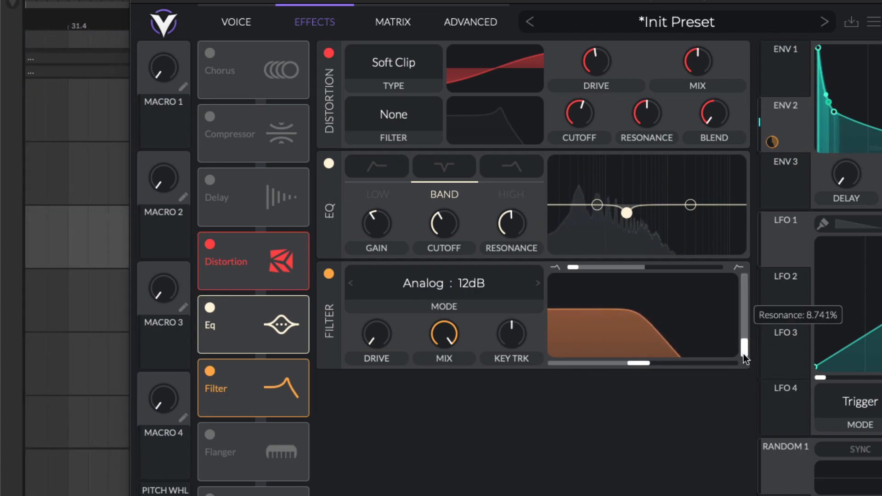
left_click_drag(639, 363, 635, 365)
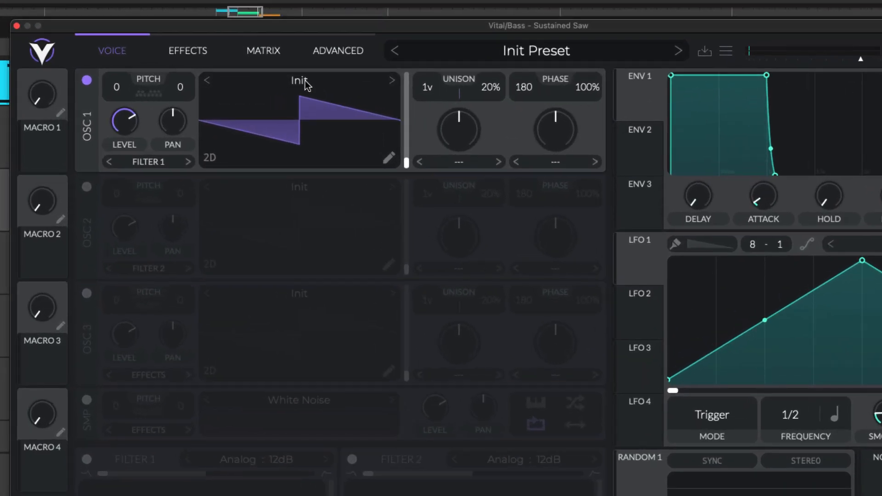
Step: Load the Basic Shapes wavetable into oscillator 1 of the Sustained Saw synth and set its frame to a saw, about 115
left_click(308, 88)
left_click(551, 107)
left_click(849, 87)
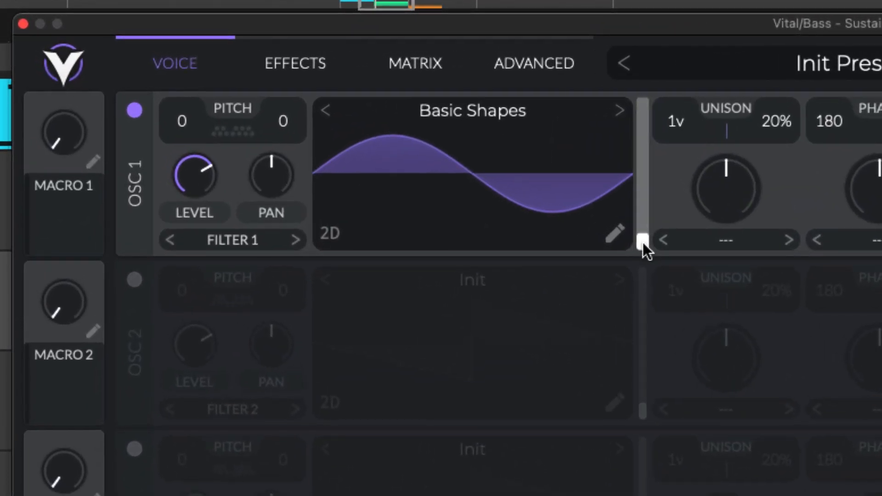
left_click_drag(643, 243, 649, 165)
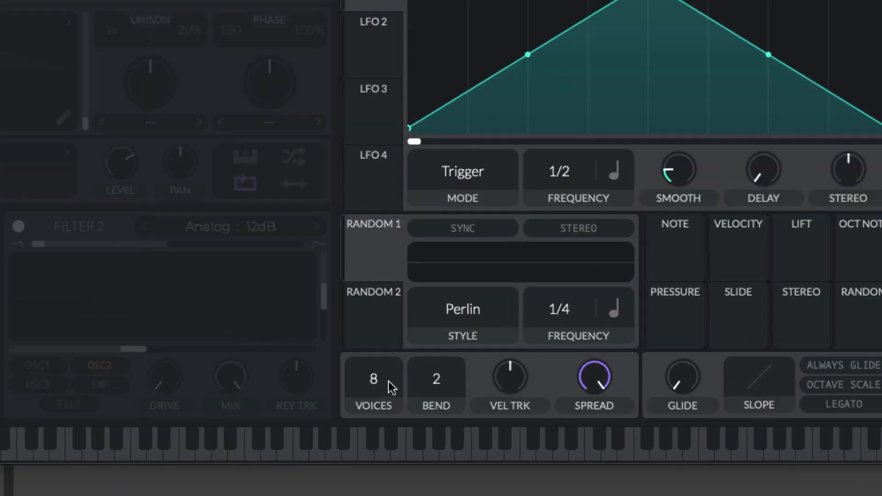
Step: Set the Sustained Saw's polyphony to 1 voice and turn its glide up to about the middle of its range
left_click_drag(388, 382, 388, 414)
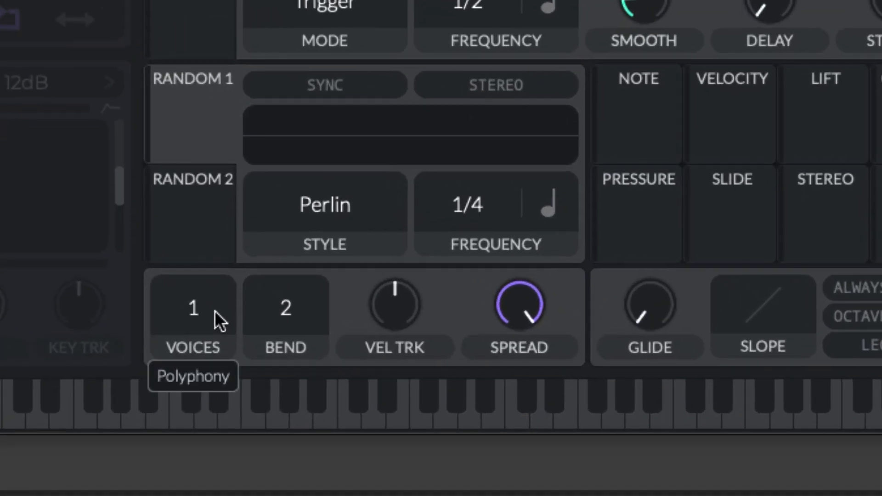
left_click_drag(645, 315, 646, 317)
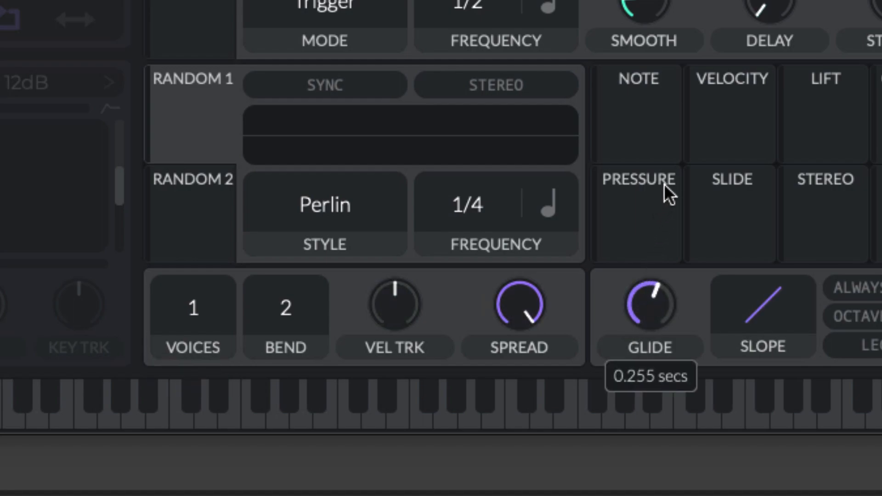
left_click_drag(659, 193, 657, 198)
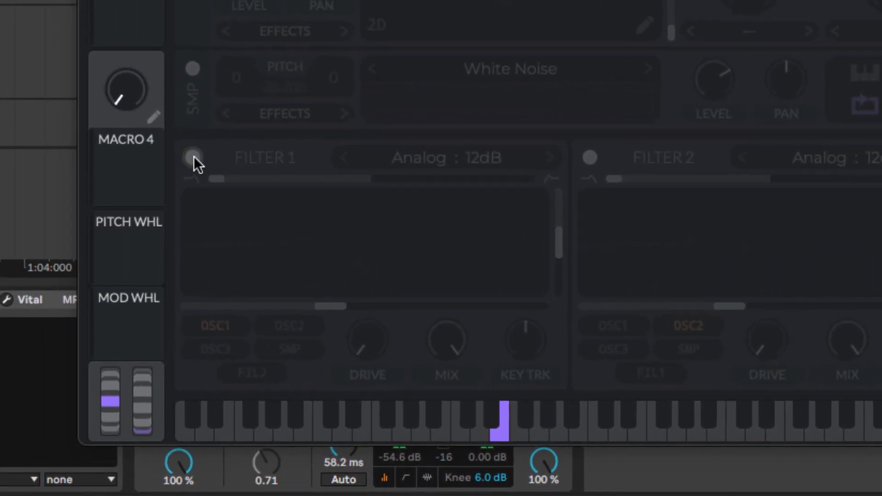
Step: Enable Filter 1 on the Sustained Saw as Analog 24dB, lower its cutoff, and add some drive
left_click(193, 158)
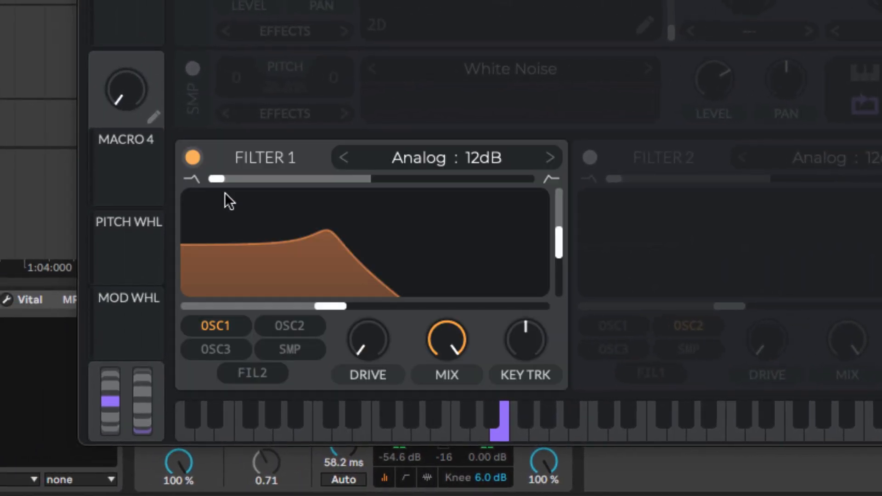
left_click(551, 157)
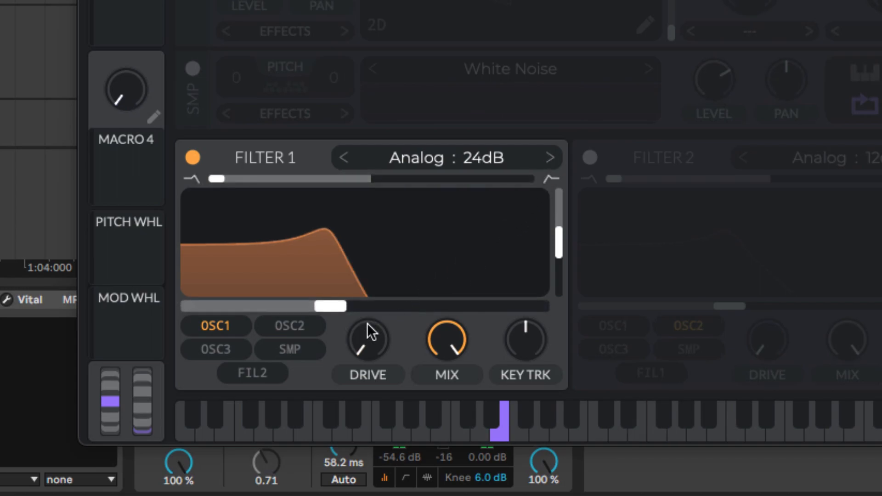
left_click_drag(341, 308, 288, 304)
left_click_drag(362, 343, 368, 288)
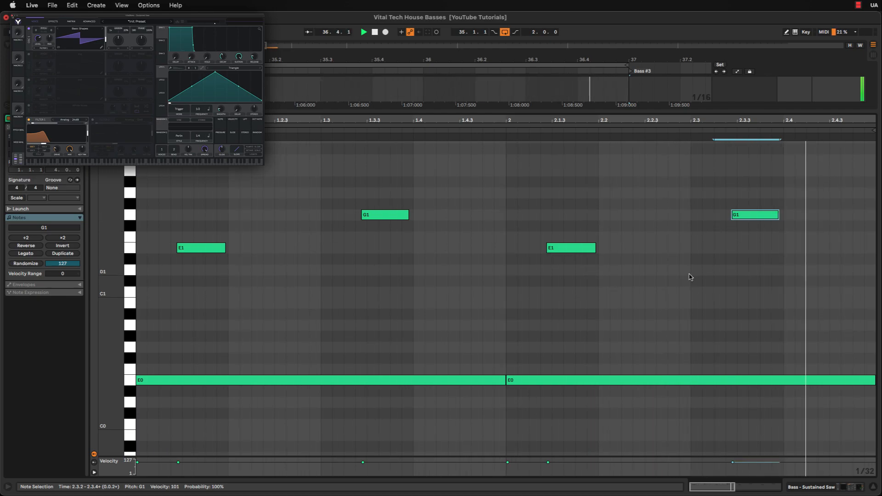
key("space")
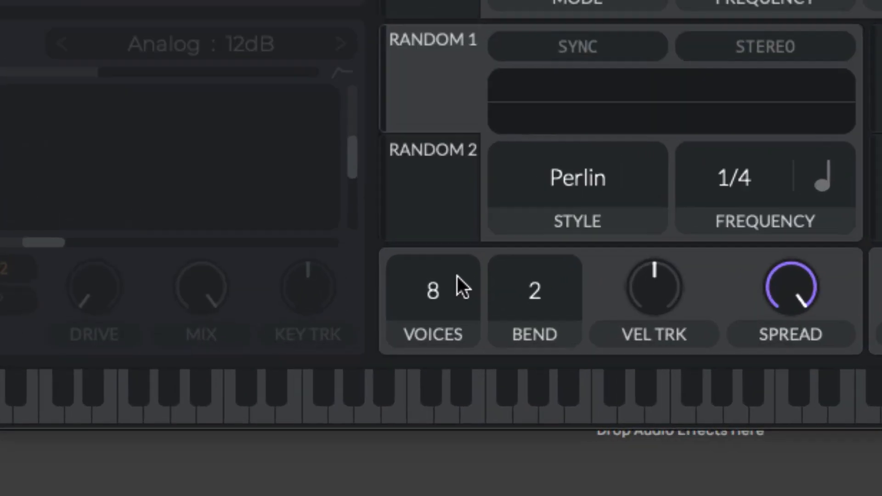
Step: Set the Square is FAT synth to 1 voice and give oscillator 1 a Basic Shapes square wave at frame about 135
scroll(505, 385, "down", 7)
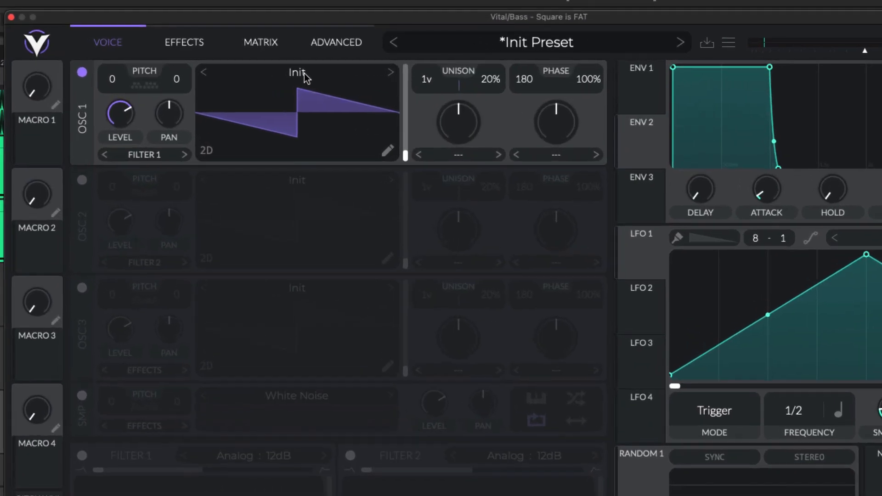
left_click(305, 73)
left_click(690, 103)
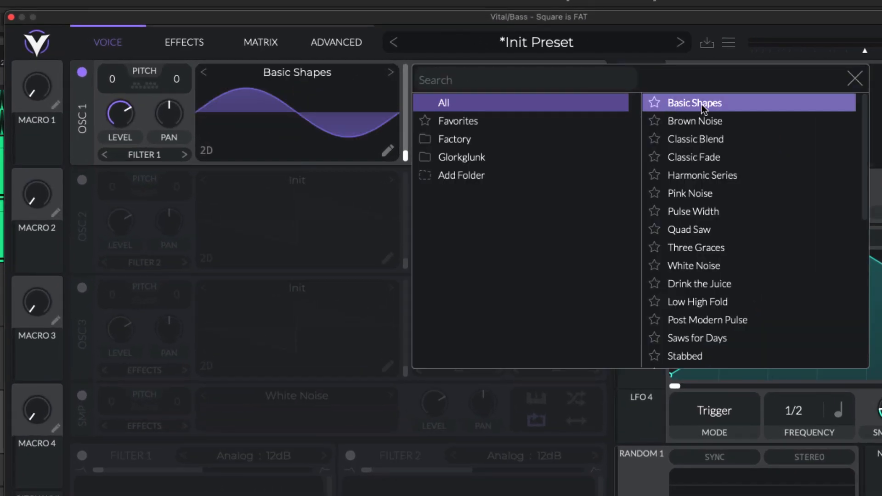
left_click(852, 83)
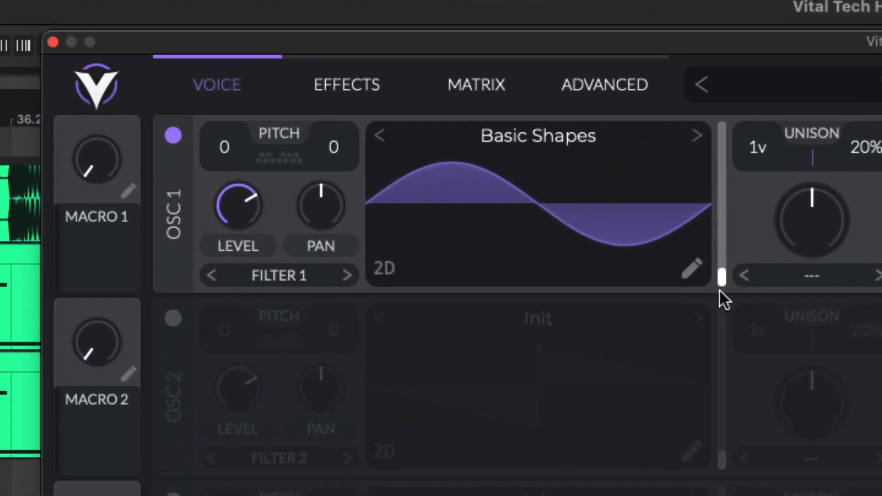
left_click_drag(721, 277, 725, 184)
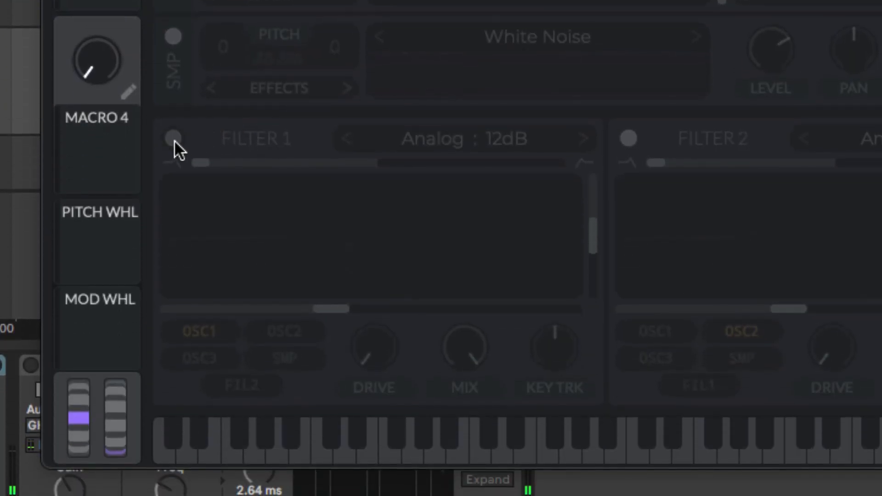
Step: Enable Filter 1 on Square is FAT as Analog 24dB and pull its resonance and cutoff to the minimum
left_click(173, 138)
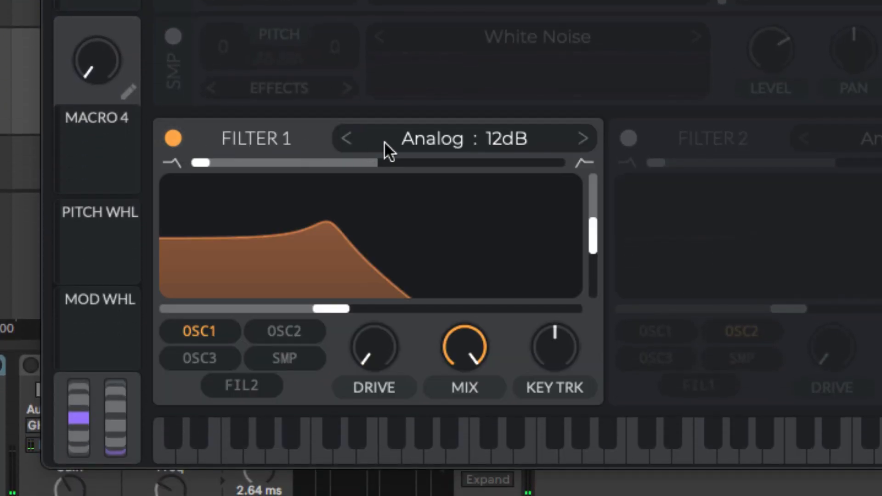
left_click(584, 138)
left_click_drag(591, 225, 593, 299)
left_click_drag(332, 307, 130, 304)
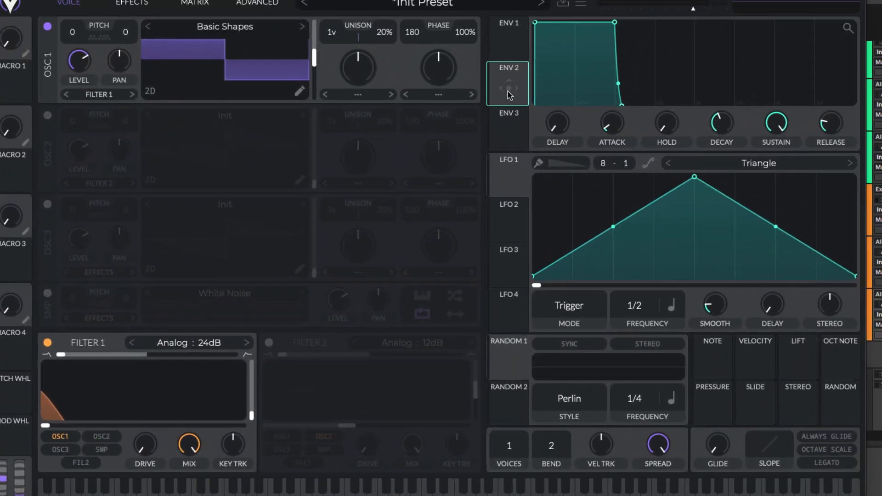
Step: Route Envelope 2 to the Filter 1 cutoff and set the modulation amount to about half
left_click_drag(512, 92, 228, 382)
left_click_drag(147, 409, 148, 411)
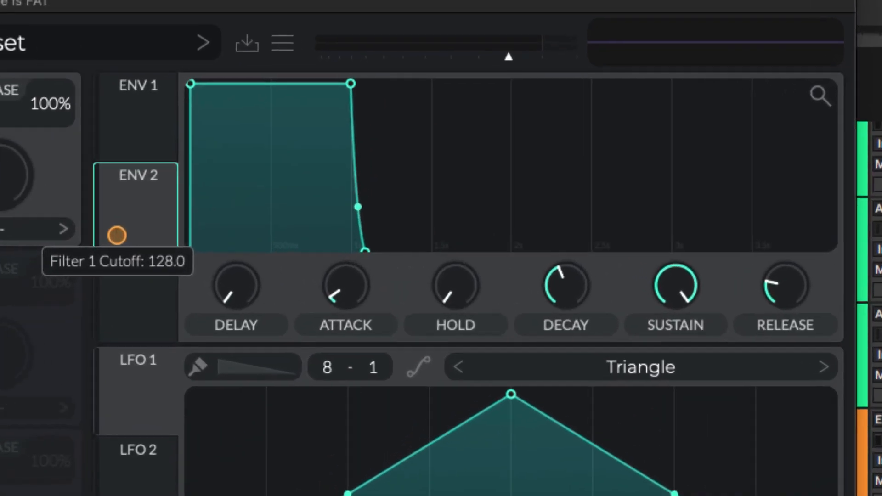
left_click_drag(499, 98, 498, 108)
left_click_drag(101, 241, 101, 250)
Step: Shape Envelope 2 with a shorter decay, a sustain of about three quarters, and a longer release
left_click_drag(667, 291, 655, 333)
left_click_drag(583, 316, 562, 317)
left_click_drag(665, 308, 667, 299)
left_click_drag(772, 299, 807, 243)
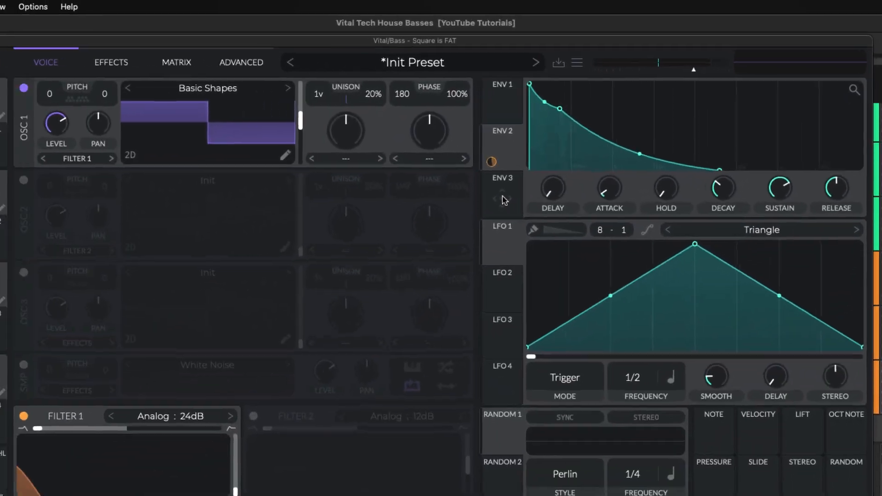
Step: Route Envelope 3 to the Oscillator 1 transpose and set the modulation amount to 96.00
left_click(128, 317)
left_click_drag(488, 191, 59, 114)
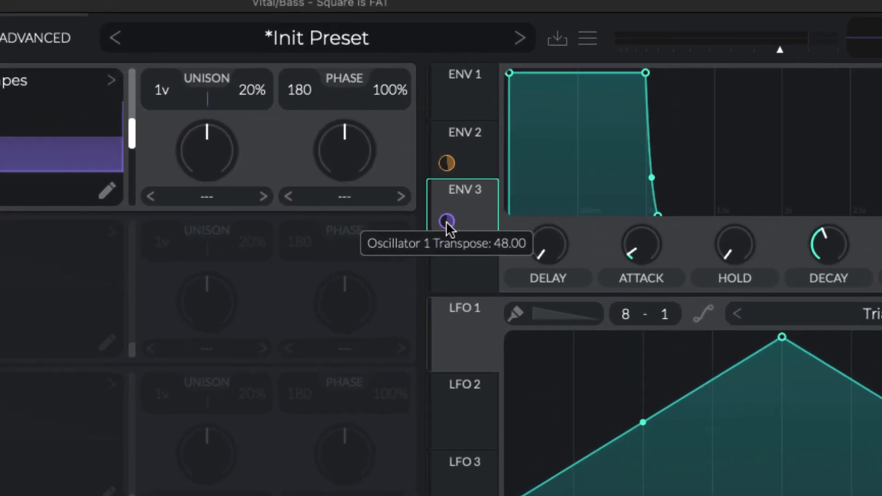
left_click_drag(497, 173, 496, 147)
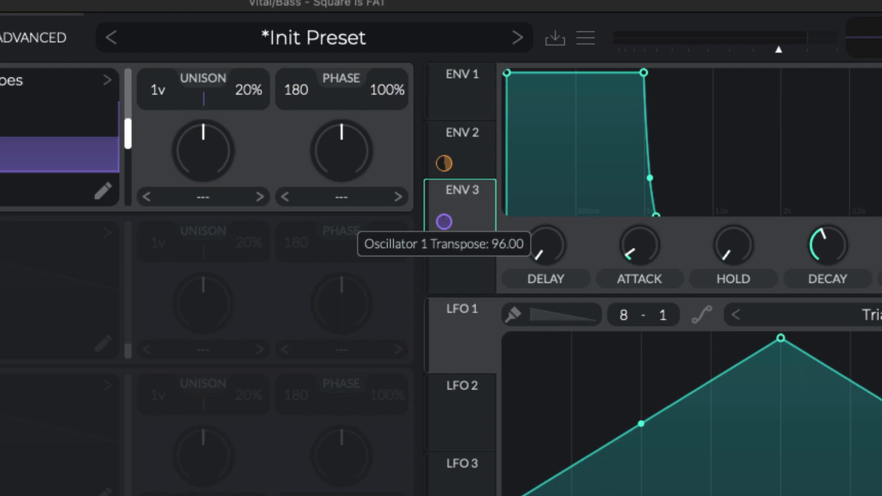
Step: Shape Envelope 3 as a quick pitch pluck with minimum attack, sustain and release and a very short decay
left_click_drag(645, 248, 646, 327)
left_click_drag(825, 244, 826, 317)
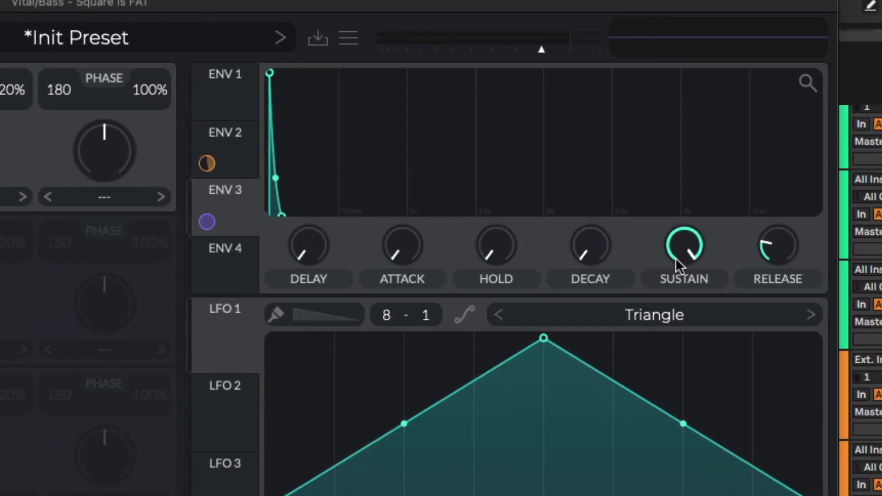
left_click_drag(679, 266, 679, 322)
left_click_drag(781, 239, 747, 390)
left_click_drag(581, 249, 580, 211)
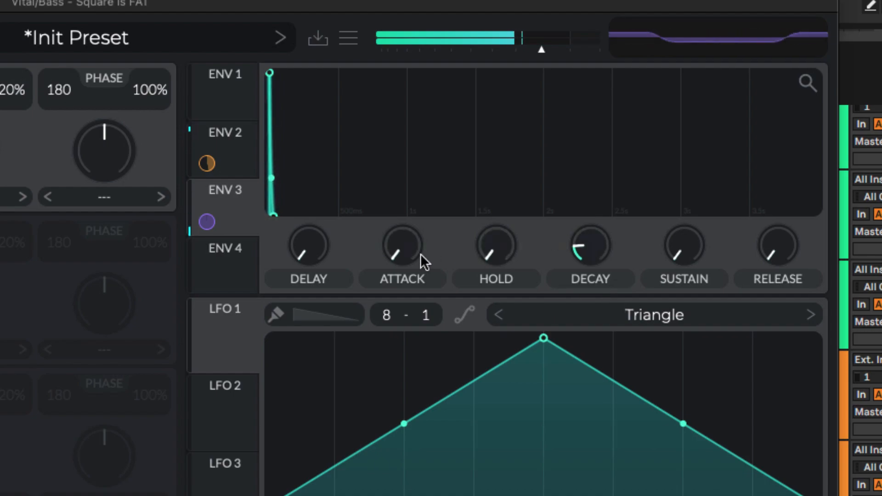
Step: Compare the bass with the Envelope 3 transpose modulation bypassed and active
mouse_move(208, 222)
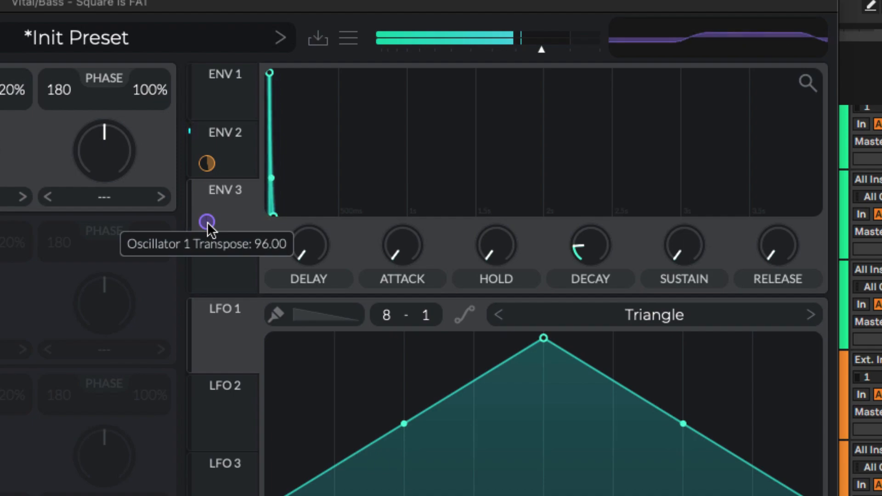
right_click(207, 222)
left_click(238, 267)
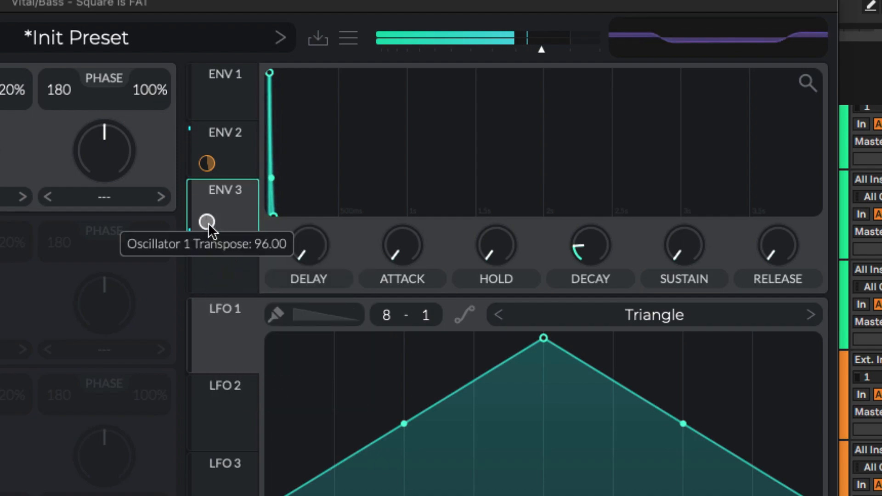
right_click(207, 222)
left_click(233, 267)
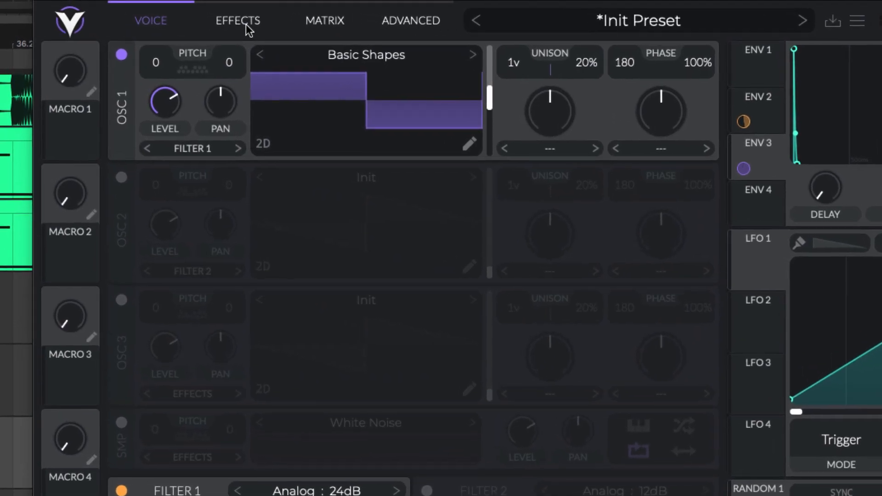
Step: Enable the EQ effect and cut its band at 56.81 semitones with reduced gain and slightly raised resonance
left_click(162, 17)
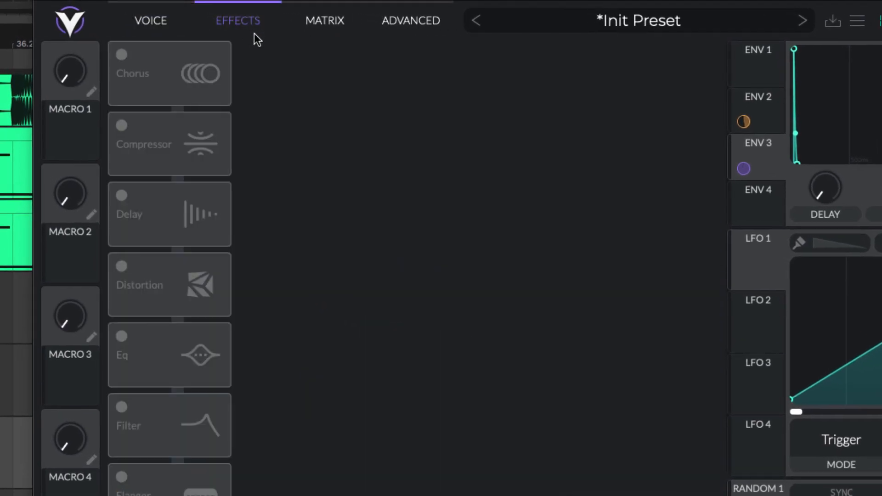
left_click(121, 337)
left_click(322, 181)
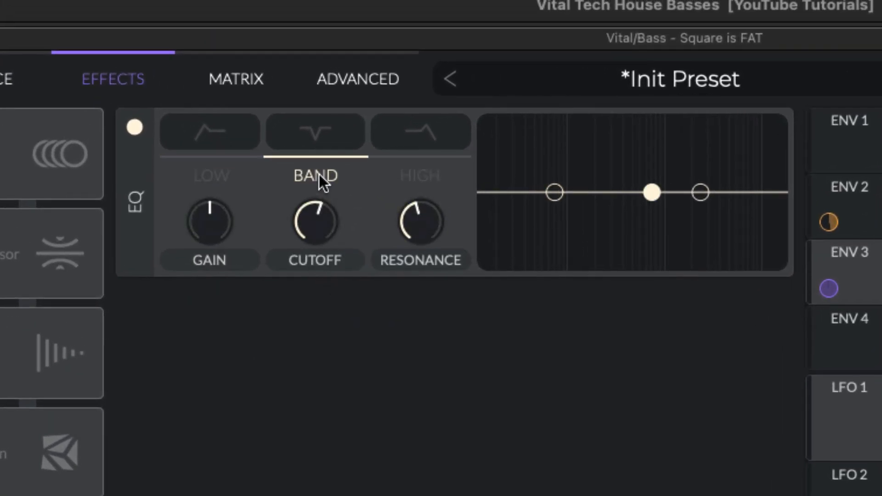
mouse_move(409, 236)
left_mouse_down()
mouse_move(421, 232)
mouse_move(416, 221)
left_mouse_up()
left_click_drag(193, 228, 192, 254)
left_click_drag(316, 236, 305, 263)
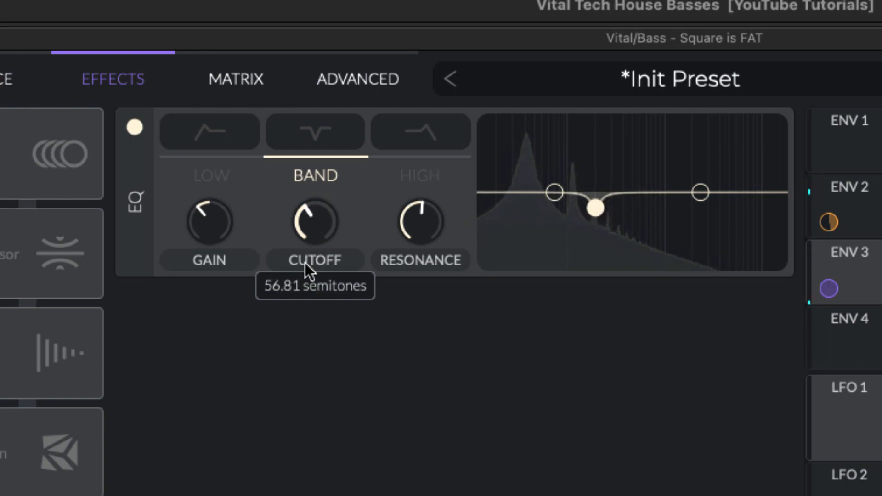
Step: Compare the bass with the EQ bypassed and active, and stop playback
left_click(133, 128)
left_click(134, 128)
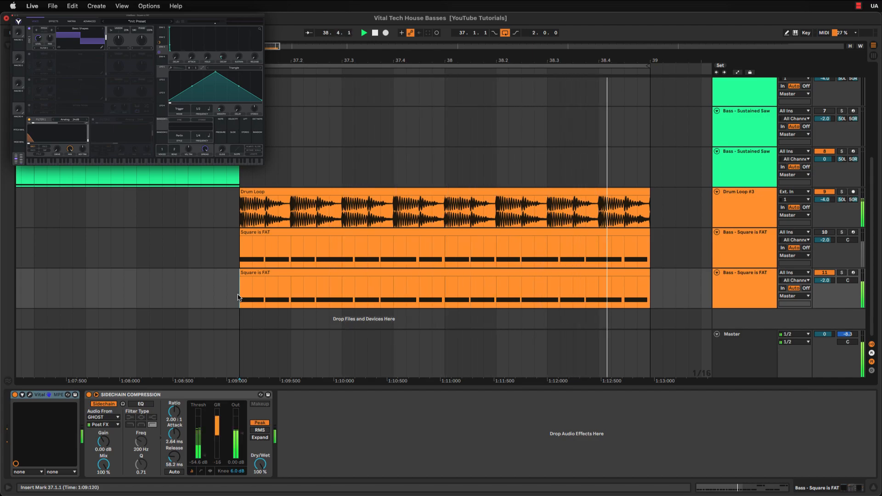
key("space")
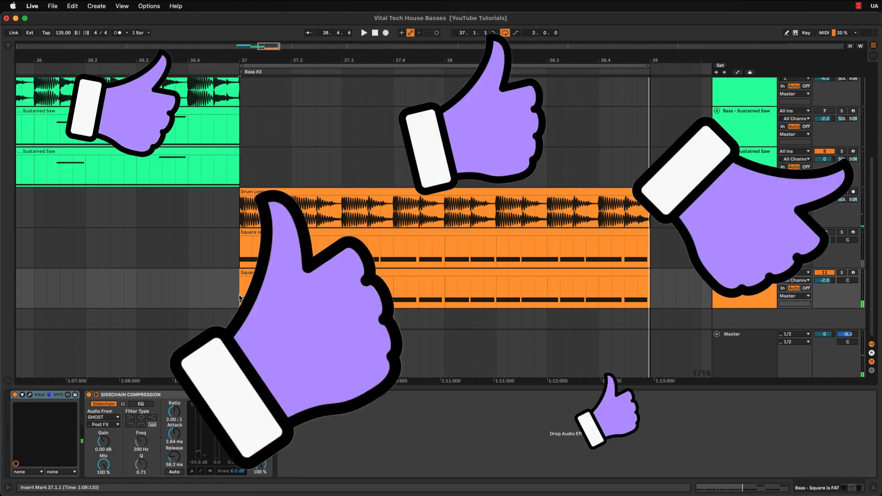